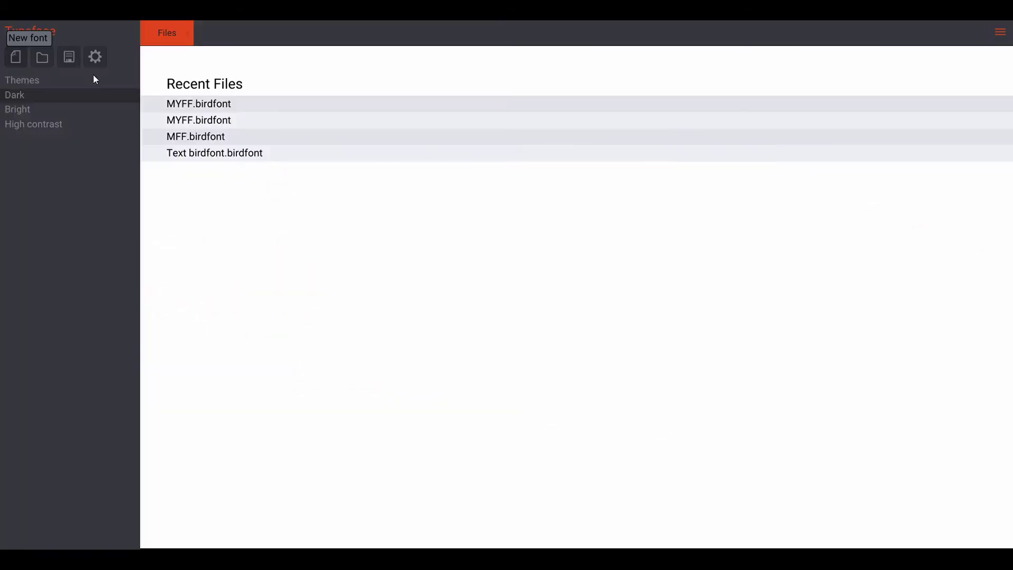
Create a new font and open its question mark glyph for editing
{"action": "left_click", "coordinate": [21, 59]}
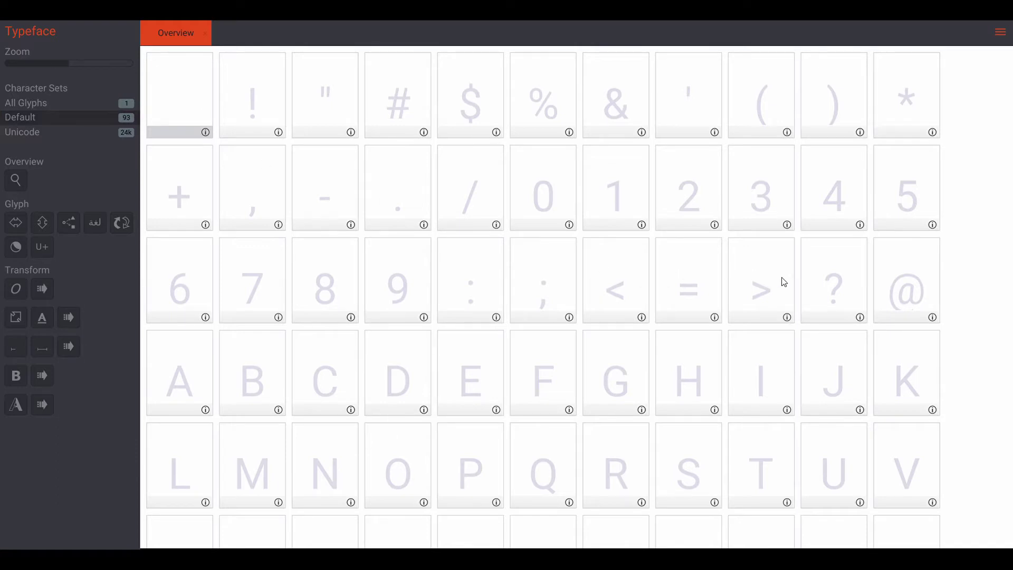
{"action": "double_click", "coordinate": [839, 289]}
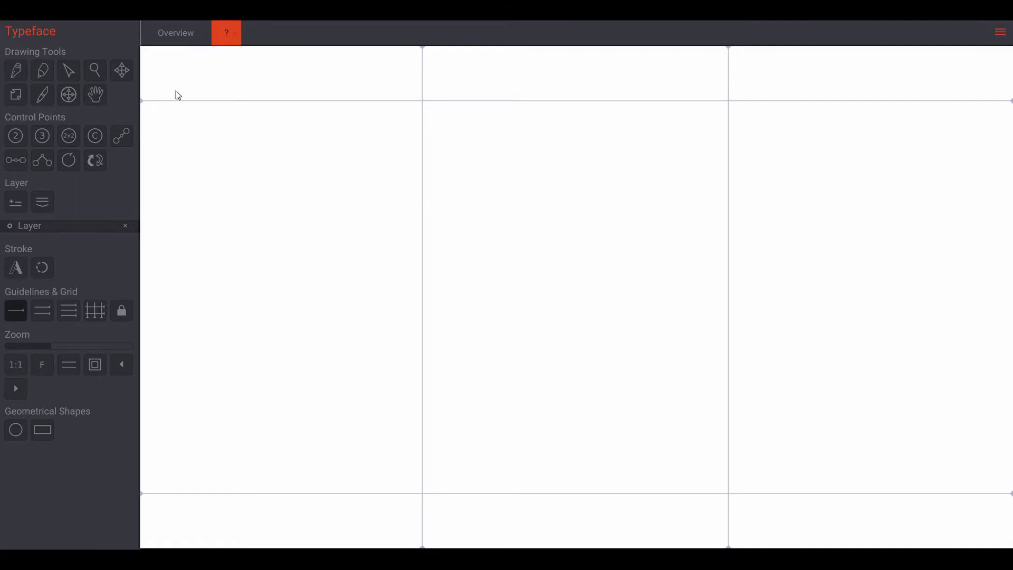
Trace the outer edge of the question mark's hook with straight segments, from its far left over the crown to the neck
{"action": "left_click", "coordinate": [45, 73]}
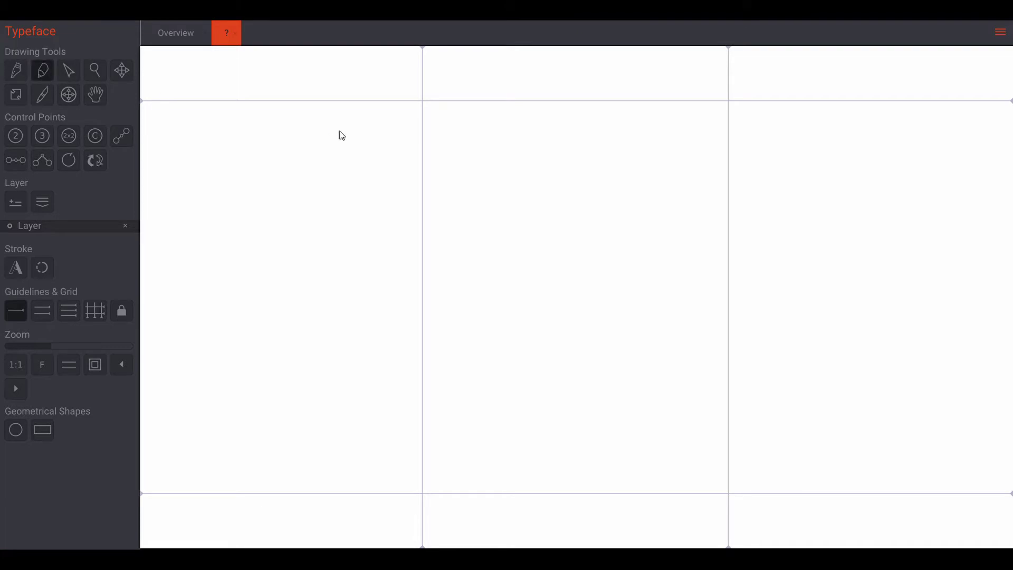
{"action": "left_click", "coordinate": [475, 201]}
{"action": "left_click", "coordinate": [543, 151]}
{"action": "left_click", "coordinate": [595, 144]}
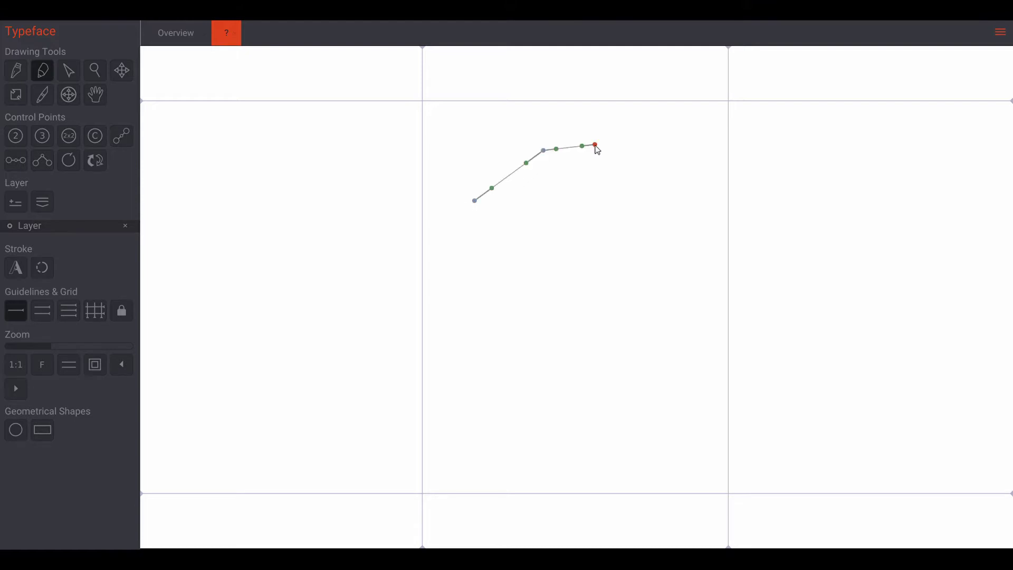
{"action": "left_click", "coordinate": [653, 182]}
{"action": "left_click", "coordinate": [659, 242]}
{"action": "left_click", "coordinate": [630, 274]}
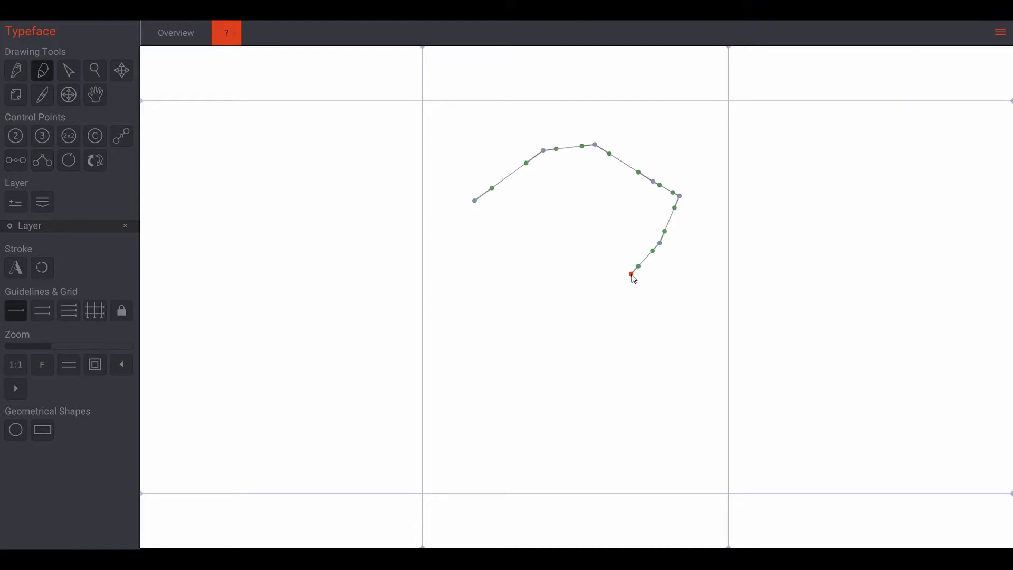
Continue the outline down the stem's right side, around a shallow pointed base and back up its left side
{"action": "left_click", "coordinate": [615, 298]}
{"action": "left_click", "coordinate": [613, 323]}
{"action": "left_click", "coordinate": [614, 339]}
{"action": "left_click", "coordinate": [613, 357]}
{"action": "left_click", "coordinate": [616, 372]}
{"action": "left_click", "coordinate": [623, 381]}
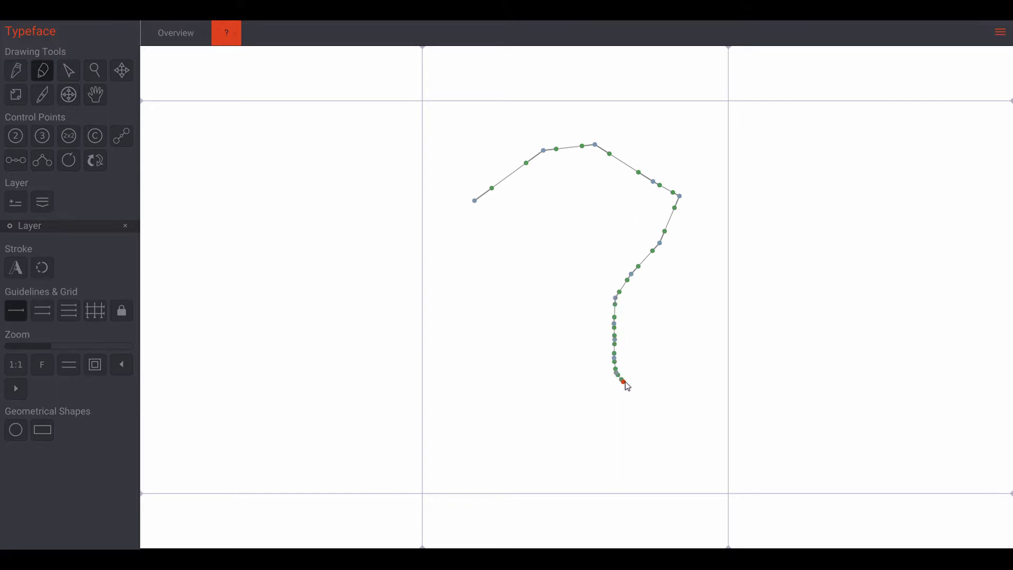
{"action": "left_click", "coordinate": [599, 396]}
{"action": "left_click", "coordinate": [574, 387]}
{"action": "left_click", "coordinate": [577, 359]}
{"action": "left_click", "coordinate": [578, 335]}
{"action": "left_click", "coordinate": [577, 311]}
{"action": "left_click", "coordinate": [568, 292]}
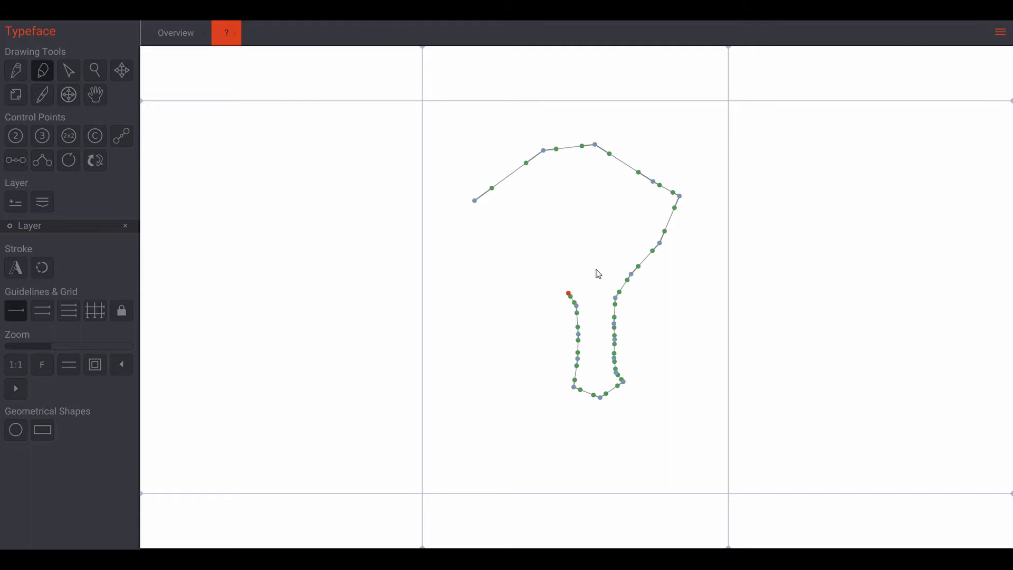
Trace the hook's inner edge and a notched tip, closing the outline at its starting point
{"action": "left_click", "coordinate": [597, 260]}
{"action": "left_click", "coordinate": [620, 224]}
{"action": "left_click", "coordinate": [576, 191]}
{"action": "left_click", "coordinate": [529, 215]}
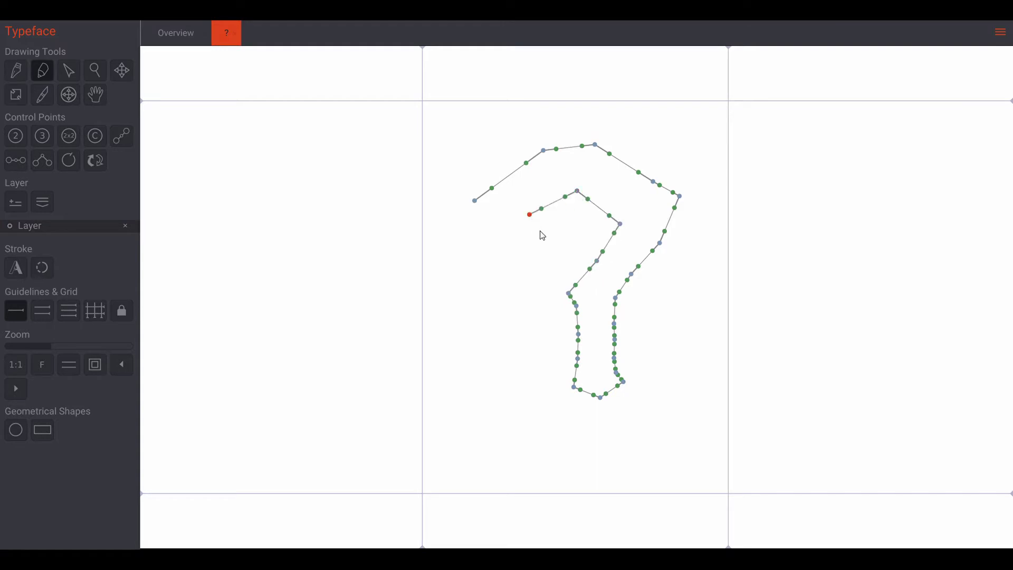
{"action": "left_click", "coordinate": [540, 232]}
{"action": "left_click", "coordinate": [545, 239]}
{"action": "left_click", "coordinate": [556, 235]}
{"action": "left_click", "coordinate": [535, 257]}
{"action": "left_click", "coordinate": [488, 232]}
{"action": "left_click", "coordinate": [475, 201]}
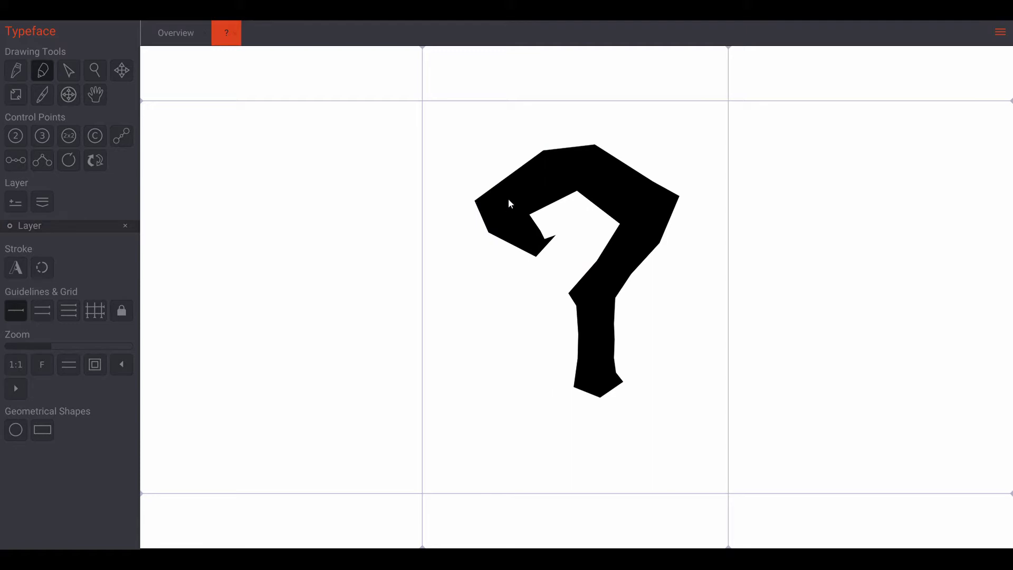
Draw a closed four-point diamond below the stem as the question mark's dot
{"action": "left_click", "coordinate": [598, 419]}
{"action": "left_click", "coordinate": [579, 435]}
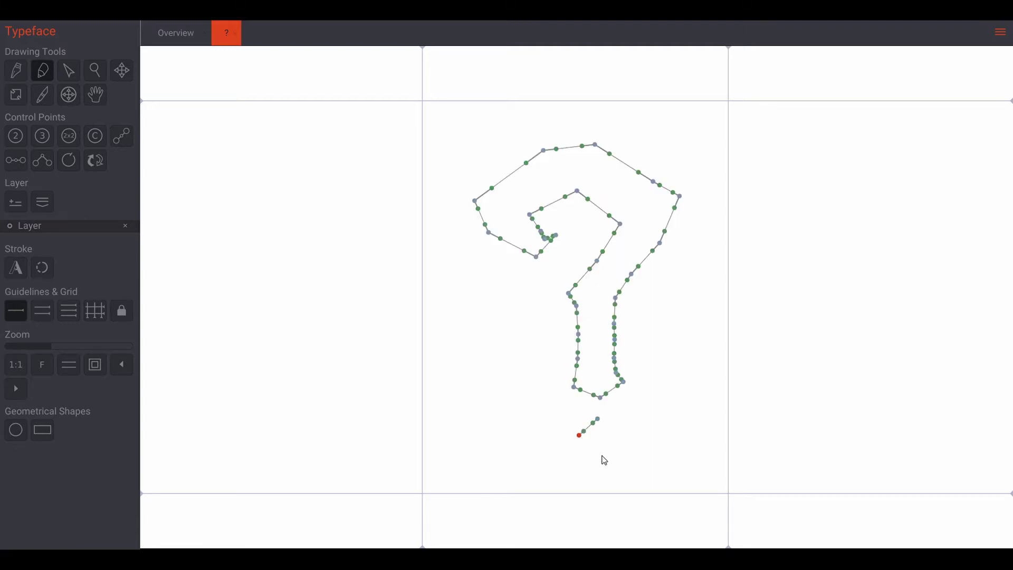
{"action": "left_click", "coordinate": [600, 452]}
{"action": "left_click", "coordinate": [621, 435]}
{"action": "left_click", "coordinate": [598, 420]}
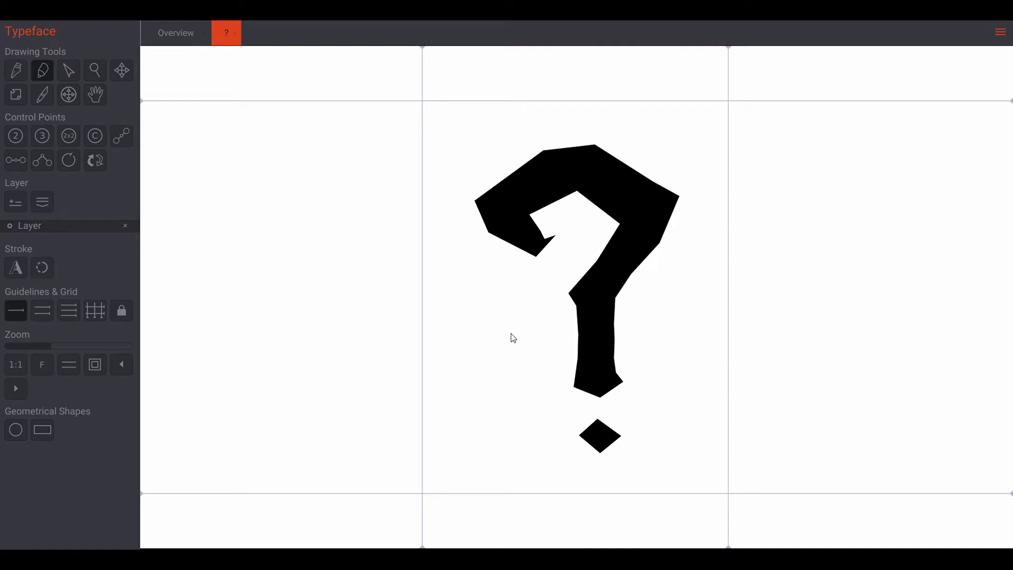
Move the question mark's body upward and enlarge it to about 40.76 wide by 50.35 high
{"action": "left_click", "coordinate": [122, 69]}
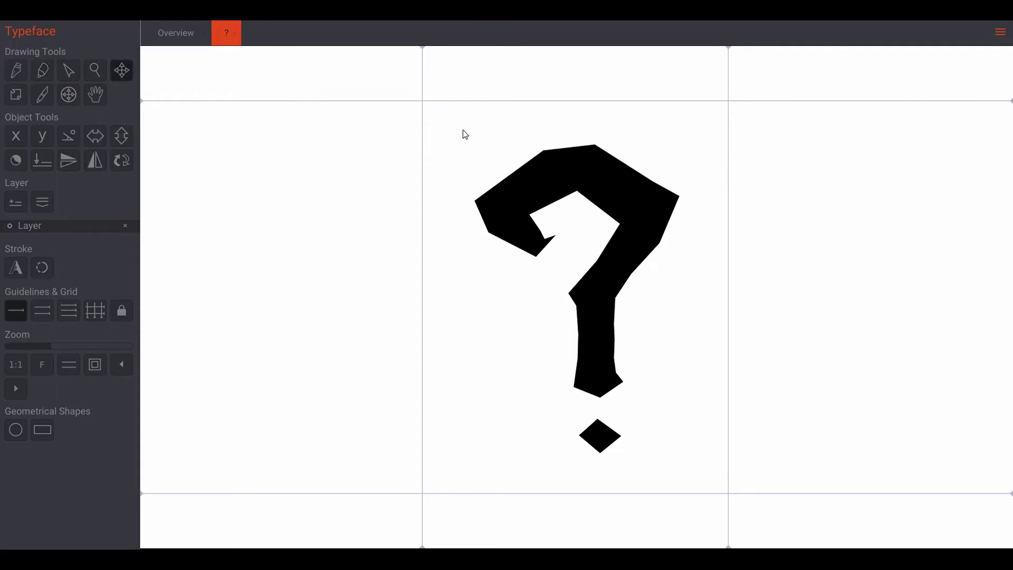
{"action": "left_click_drag", "start_coordinate": [448, 122], "coordinate": [706, 413]}
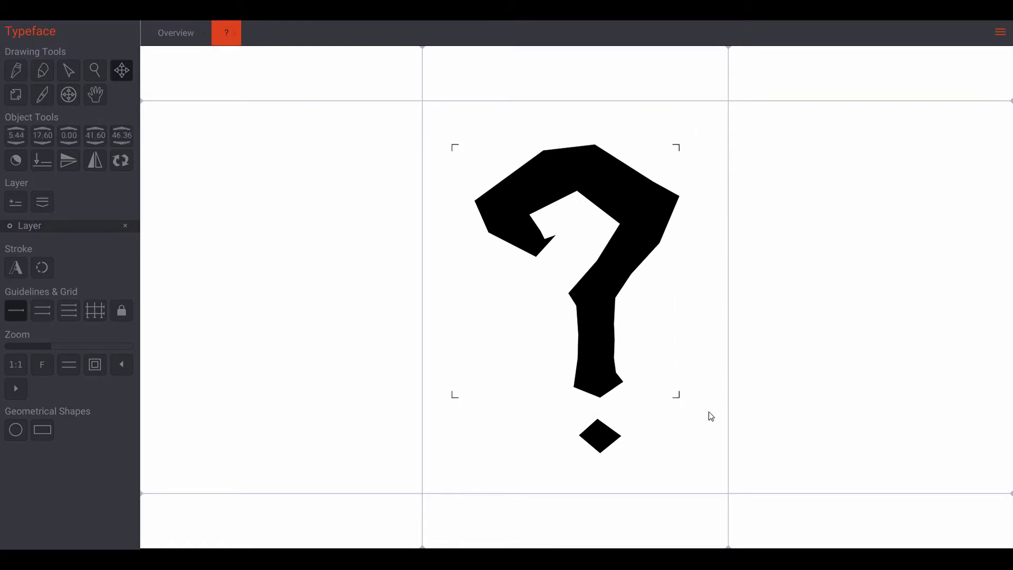
{"action": "left_click_drag", "start_coordinate": [606, 322], "coordinate": [599, 297]}
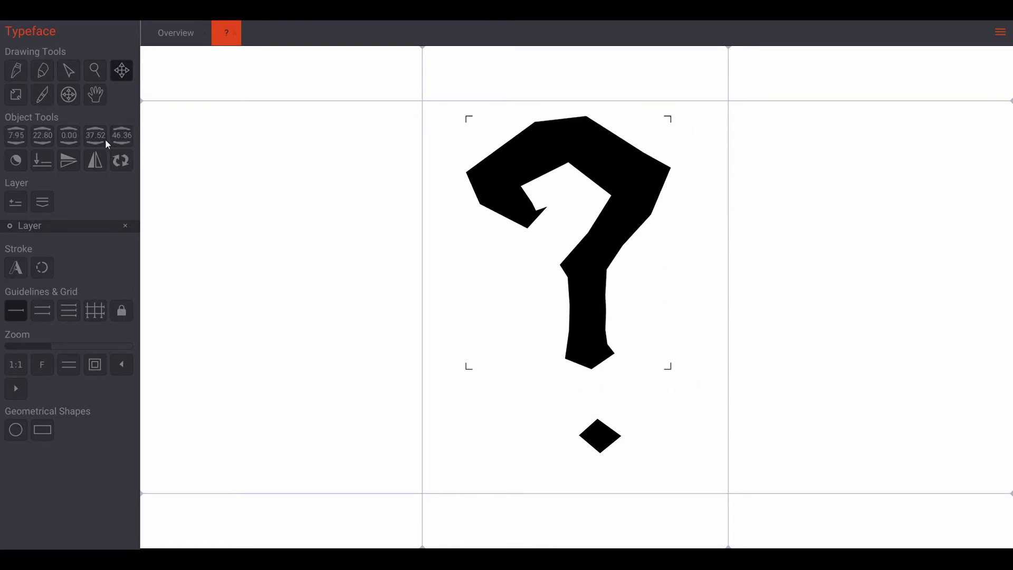
{"action": "left_click_drag", "start_coordinate": [96, 101], "coordinate": [97, 61]}
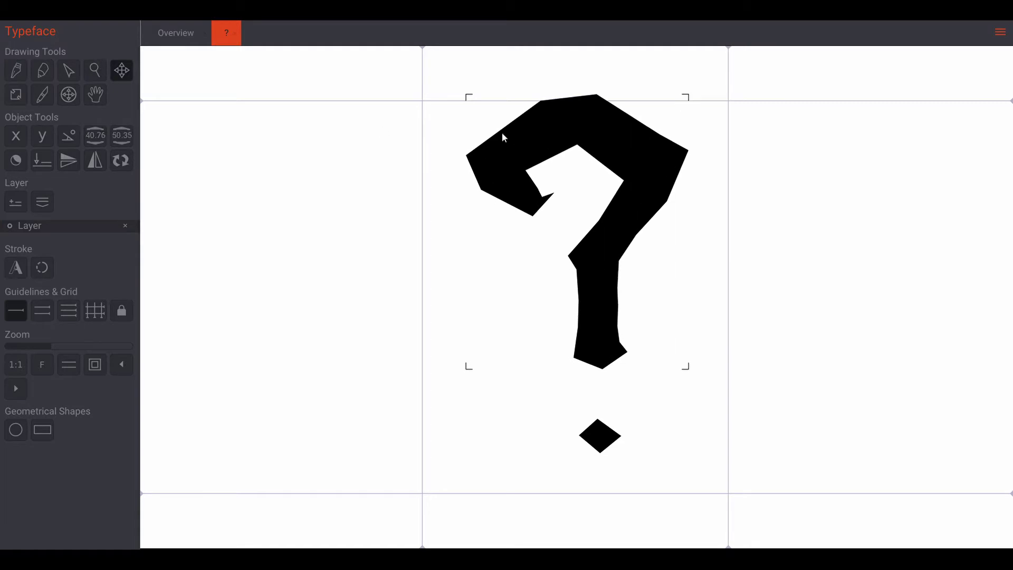
Lower the question mark's body slightly and rotate it by 2.50, keeping it lined up above the dot
{"action": "left_click_drag", "start_coordinate": [514, 133], "coordinate": [509, 154]}
{"action": "left_click_drag", "start_coordinate": [97, 131], "coordinate": [62, 73]}
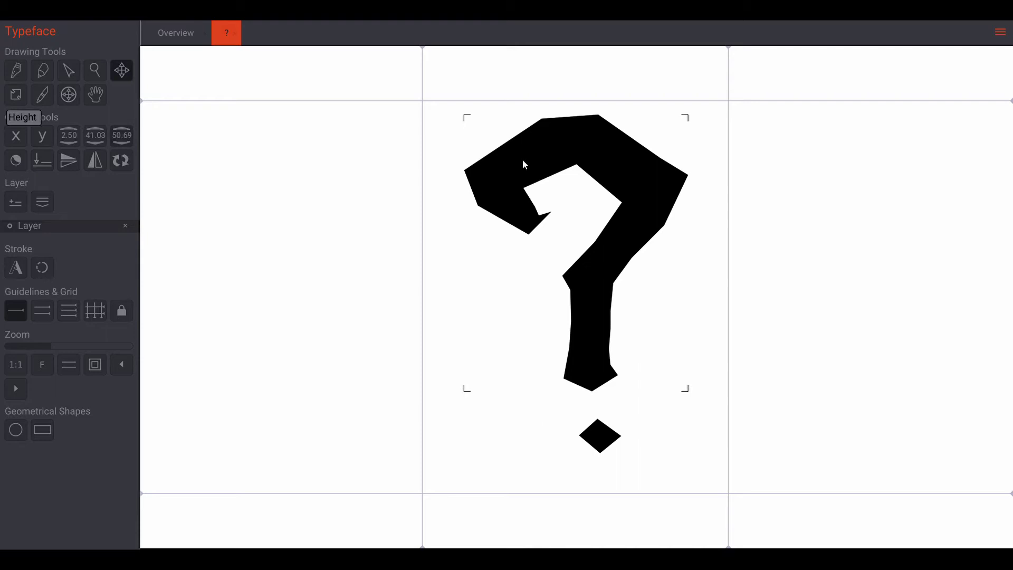
{"action": "mouse_move", "coordinate": [522, 160]}
{"action": "left_mouse_down"}
{"action": "mouse_move", "coordinate": [511, 163]}
{"action": "mouse_move", "coordinate": [519, 160]}
{"action": "left_mouse_up"}
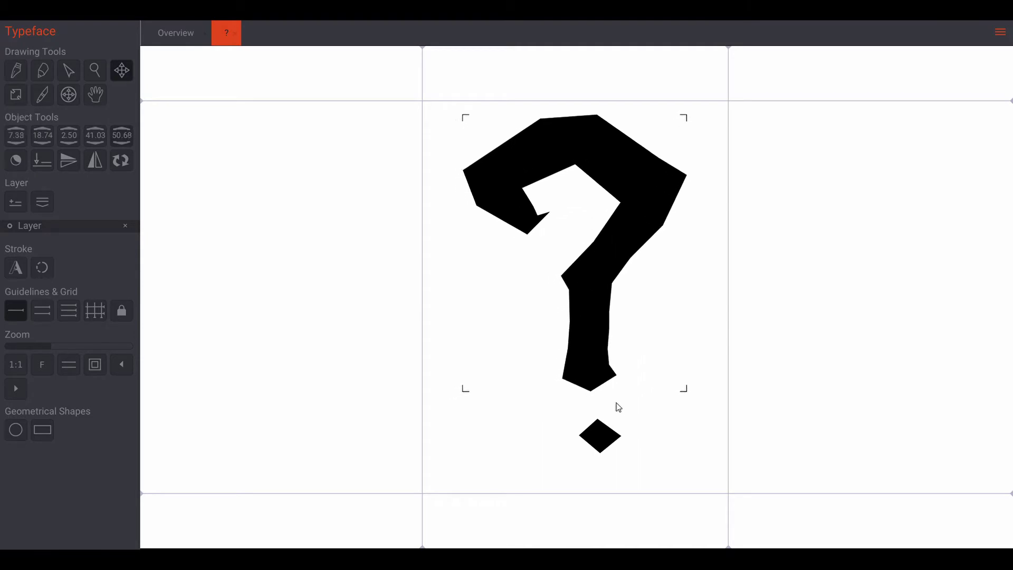
Enlarge the diamond dot to about 11.66 wide by 9.47 high and centre it beneath the stem
{"action": "left_click_drag", "start_coordinate": [564, 407], "coordinate": [643, 476]}
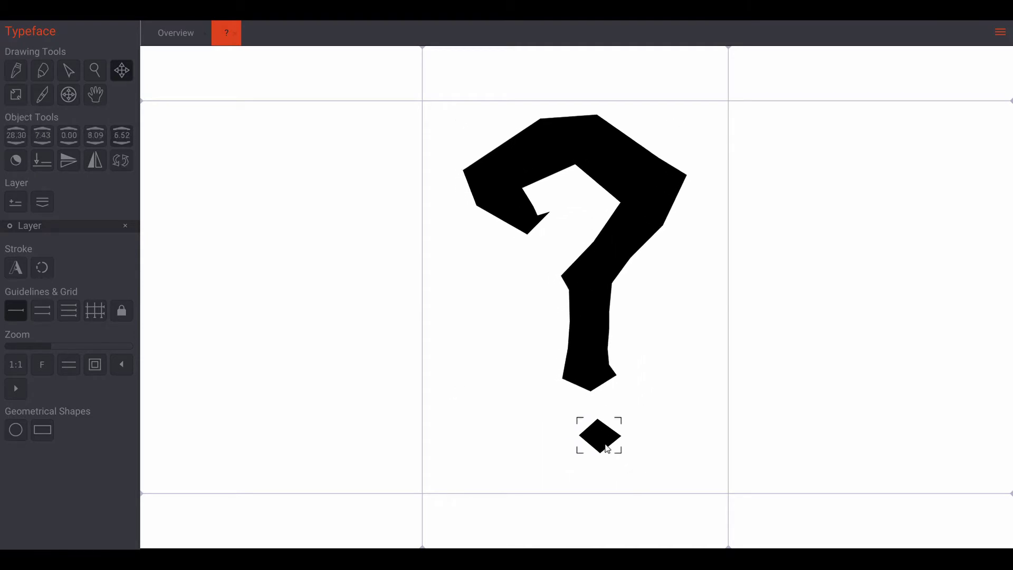
{"action": "left_click_drag", "start_coordinate": [607, 448], "coordinate": [596, 453]}
{"action": "mouse_move", "coordinate": [95, 137]}
{"action": "left_mouse_down"}
{"action": "mouse_move", "coordinate": [90, 100]}
{"action": "mouse_move", "coordinate": [94, 130]}
{"action": "left_mouse_up"}
{"action": "left_click", "coordinate": [617, 429]}
{"action": "left_click_drag", "start_coordinate": [605, 448], "coordinate": [599, 455]}
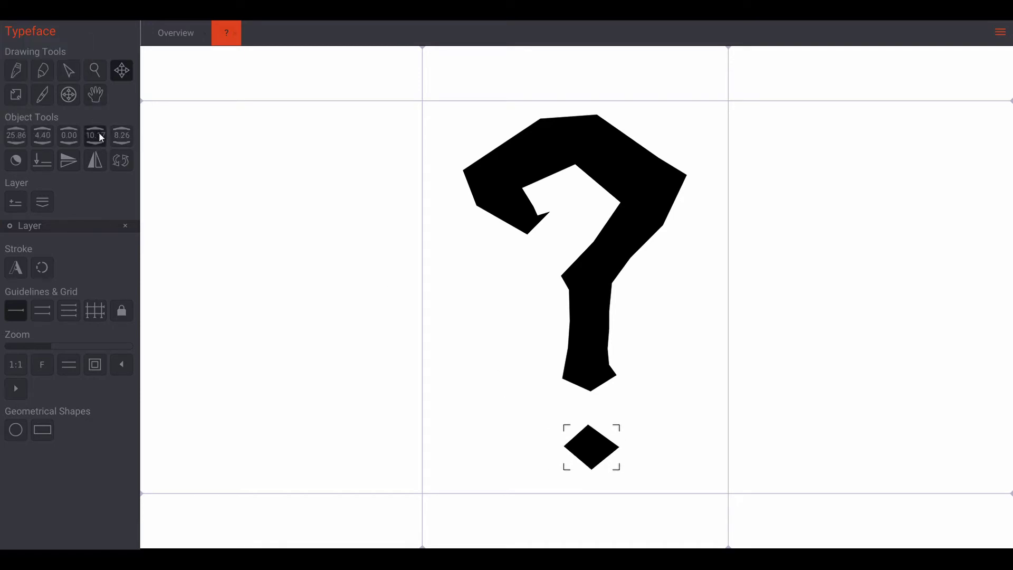
{"action": "left_click_drag", "start_coordinate": [98, 135], "coordinate": [97, 138]}
{"action": "left_click_drag", "start_coordinate": [612, 441], "coordinate": [604, 444]}
Slightly enlarge and lower the question mark's body, and shift the dot down to just above the bottom guideline
{"action": "left_click_drag", "start_coordinate": [681, 407], "coordinate": [453, 110]}
{"action": "left_click_drag", "start_coordinate": [443, 105], "coordinate": [708, 413]}
{"action": "left_click_drag", "start_coordinate": [98, 135], "coordinate": [101, 94]}
{"action": "left_click_drag", "start_coordinate": [492, 160], "coordinate": [488, 175]}
{"action": "left_click_drag", "start_coordinate": [592, 450], "coordinate": [591, 462]}
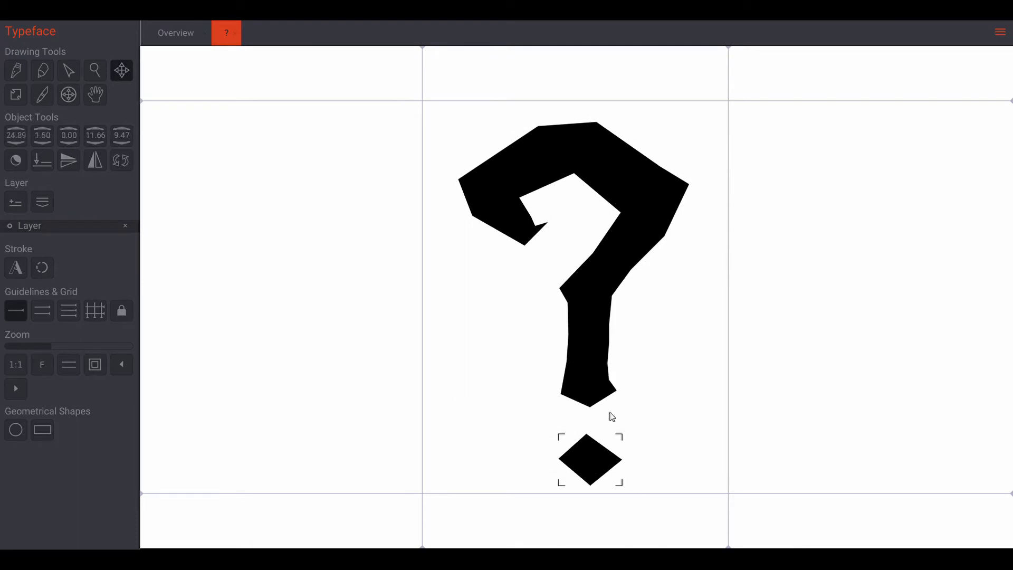
{"action": "left_click", "coordinate": [652, 412]}
Adjust the diamond's left, top and right corner points to make the dot more symmetrical
{"action": "left_click", "coordinate": [69, 69]}
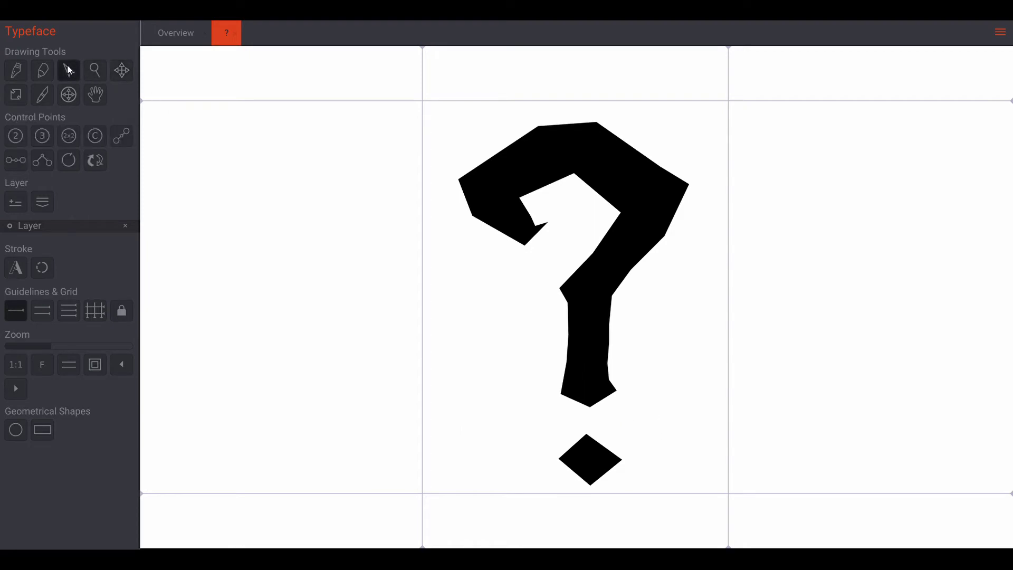
{"action": "left_click", "coordinate": [529, 447]}
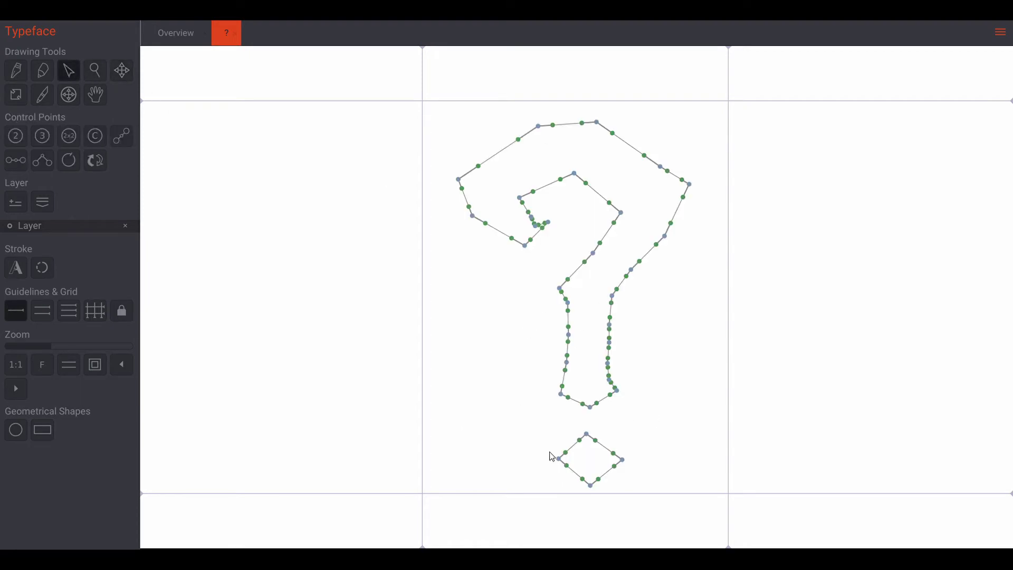
{"action": "left_click_drag", "start_coordinate": [559, 461], "coordinate": [558, 464]}
{"action": "left_click", "coordinate": [597, 479]}
{"action": "left_click", "coordinate": [594, 466]}
{"action": "left_click_drag", "start_coordinate": [588, 434], "coordinate": [590, 435]}
{"action": "left_click_drag", "start_coordinate": [626, 464], "coordinate": [624, 467]}
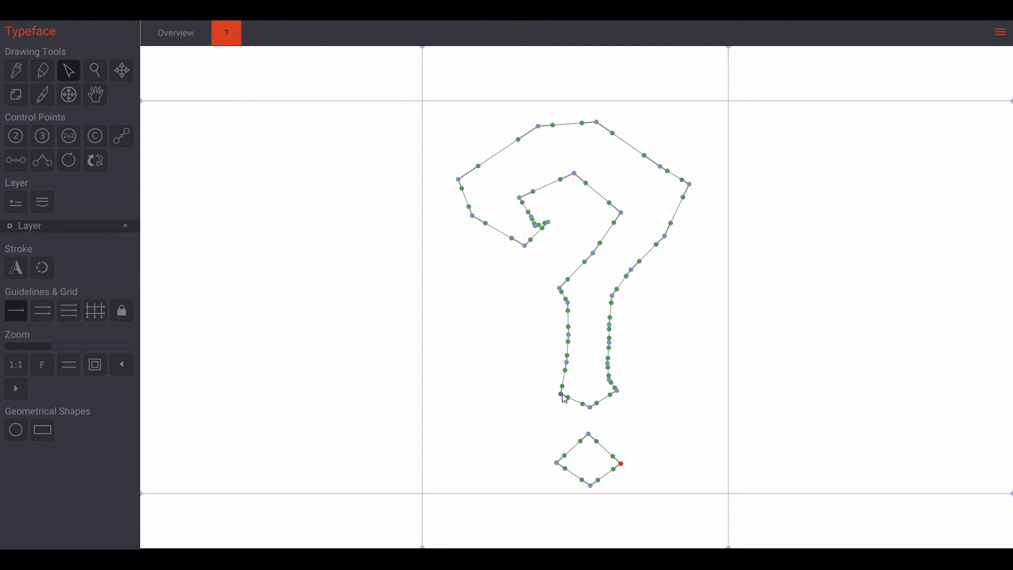
Raise the stem's bottom-left corner slightly and nudge the point below its upper-left corner inward
{"action": "left_click_drag", "start_coordinate": [561, 392], "coordinate": [561, 389]}
{"action": "left_click_drag", "start_coordinate": [568, 309], "coordinate": [571, 310]}
{"action": "key", "text": "ctrl+z"}
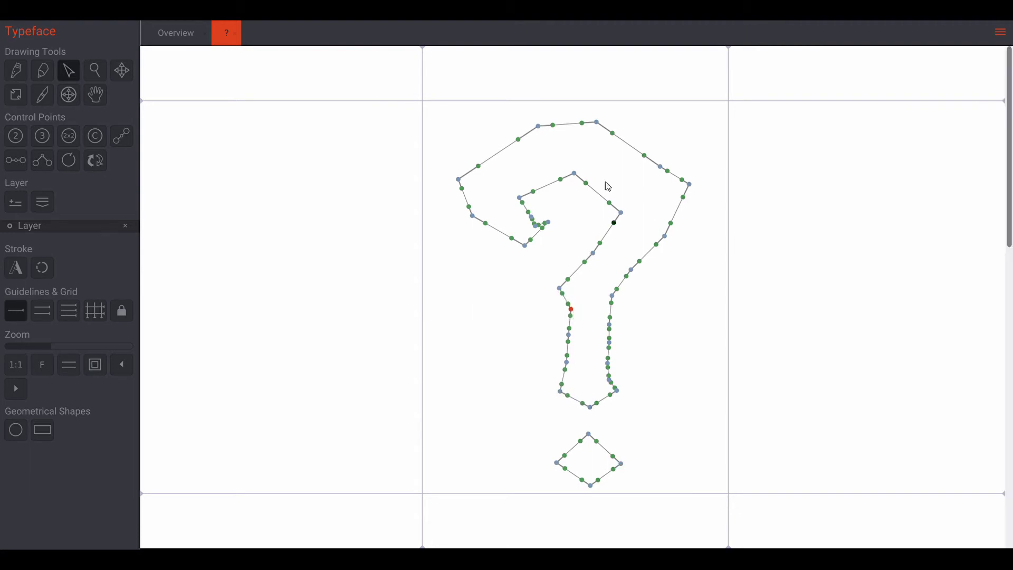
Reshape the hook by adjusting its outermost corners, the inner edge points and the notched tip
{"action": "left_click_drag", "start_coordinate": [689, 184], "coordinate": [692, 188]}
{"action": "left_click_drag", "start_coordinate": [457, 180], "coordinate": [456, 186]}
{"action": "left_click_drag", "start_coordinate": [520, 197], "coordinate": [517, 196]}
{"action": "left_click_drag", "start_coordinate": [574, 173], "coordinate": [573, 167]}
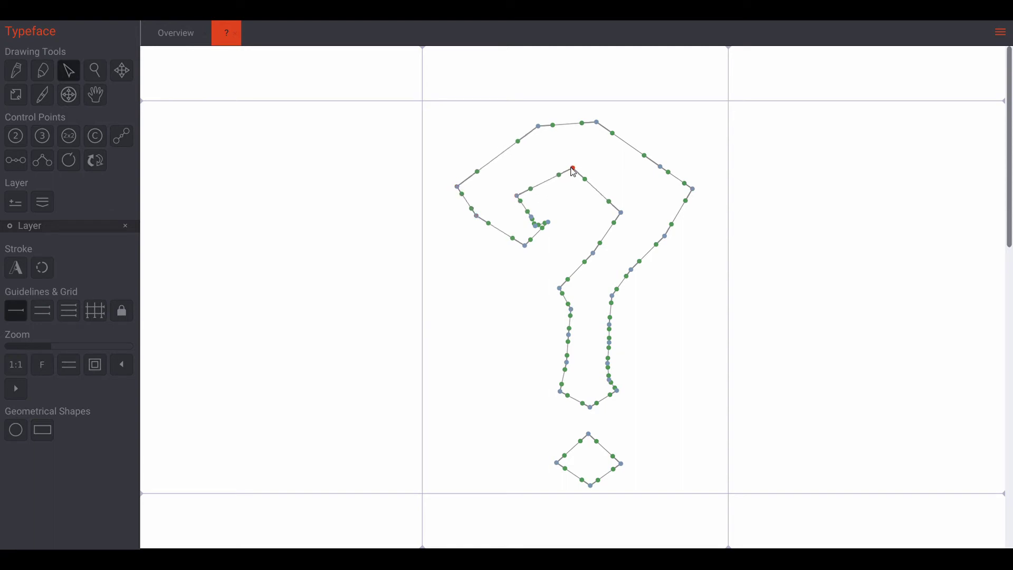
{"action": "left_click_drag", "start_coordinate": [525, 245], "coordinate": [556, 227]}
{"action": "left_click_drag", "start_coordinate": [535, 225], "coordinate": [536, 228]}
{"action": "left_click_drag", "start_coordinate": [531, 217], "coordinate": [530, 217]}
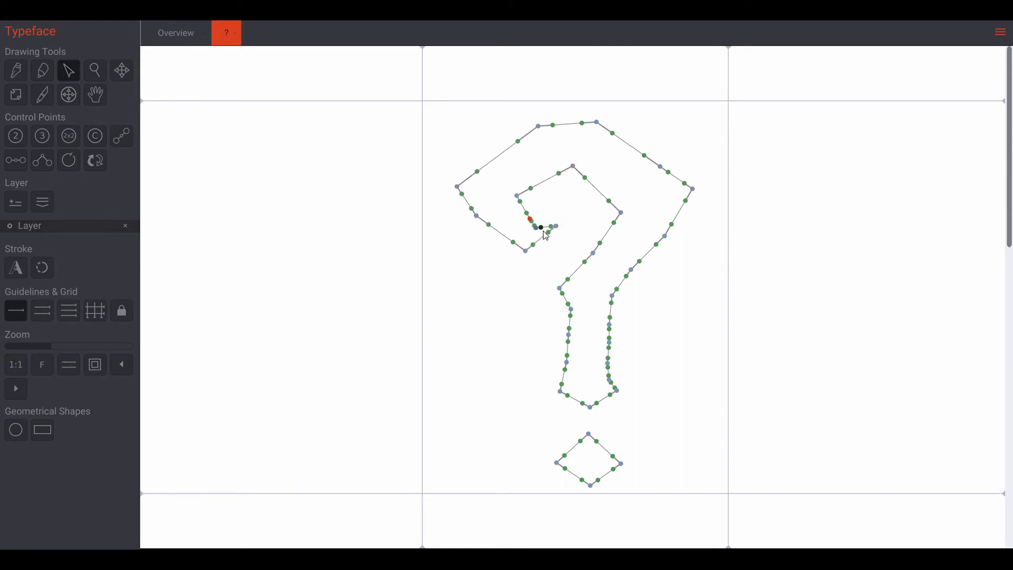
{"action": "left_click", "coordinate": [127, 70]}
Move the point above the stem's bottom-left corner down and inward to form a flared foot, and check the filled shape
{"action": "left_click", "coordinate": [75, 75]}
{"action": "mouse_move", "coordinate": [560, 391]}
{"action": "left_mouse_down"}
{"action": "mouse_move", "coordinate": [571, 369]}
{"action": "mouse_move", "coordinate": [560, 392]}
{"action": "mouse_move", "coordinate": [572, 378]}
{"action": "left_mouse_up"}
{"action": "left_click", "coordinate": [124, 72]}
{"action": "left_click", "coordinate": [72, 73]}
{"action": "left_click", "coordinate": [121, 72]}
{"action": "left_click", "coordinate": [71, 73]}
{"action": "left_click", "coordinate": [123, 76]}
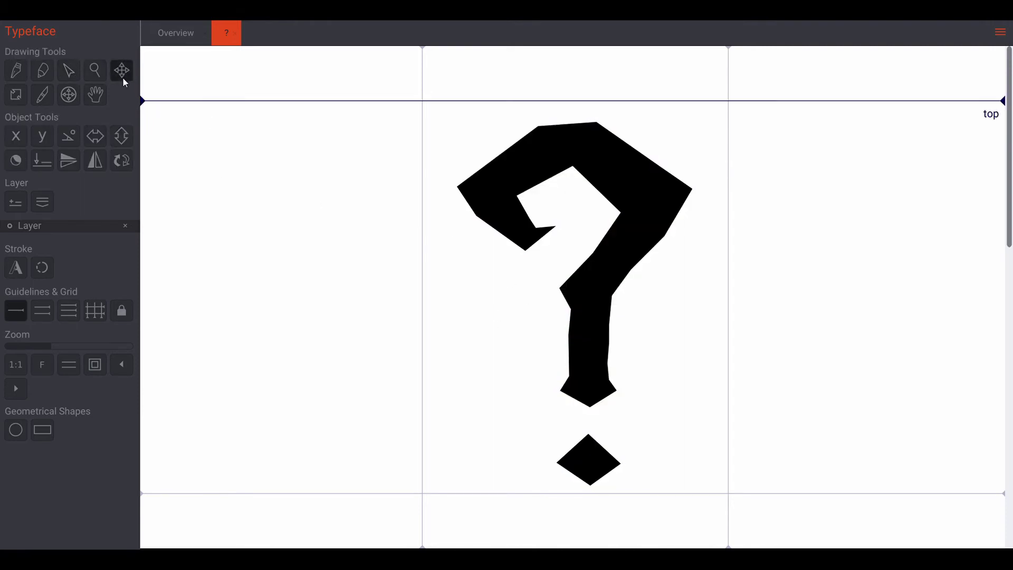
Shift the points along the stem's upper left side inward and down to narrow the neck
{"action": "left_click", "coordinate": [71, 74]}
{"action": "left_click_drag", "start_coordinate": [569, 334], "coordinate": [574, 338]}
{"action": "left_click_drag", "start_coordinate": [561, 288], "coordinate": [572, 316]}
{"action": "left_click", "coordinate": [123, 72]}
{"action": "left_click", "coordinate": [71, 73]}
{"action": "left_click_drag", "start_coordinate": [559, 290], "coordinate": [563, 289]}
{"action": "left_click", "coordinate": [124, 67]}
{"action": "left_click", "coordinate": [71, 71]}
{"action": "left_click_drag", "start_coordinate": [572, 316], "coordinate": [575, 338]}
{"action": "left_click", "coordinate": [125, 71]}
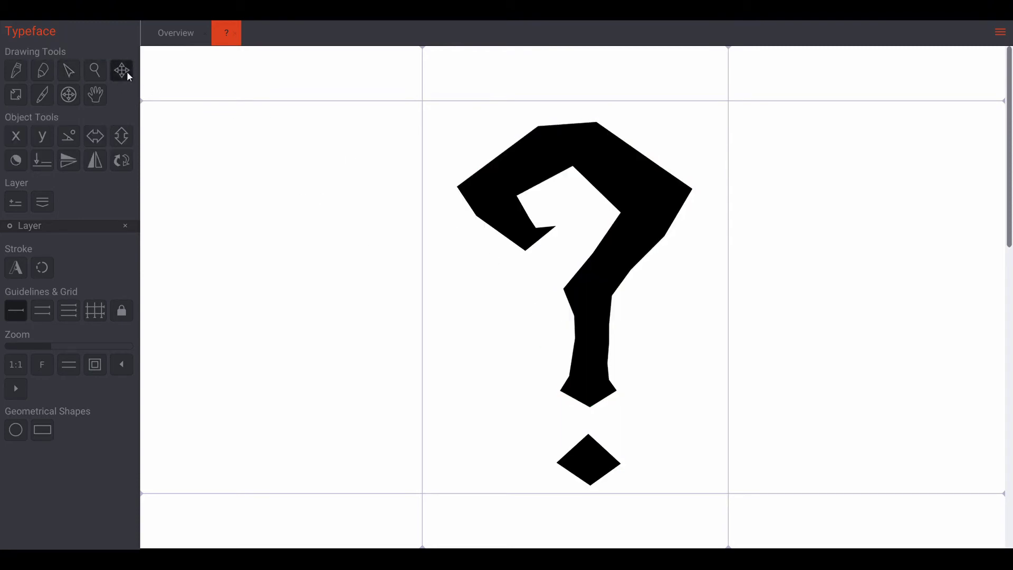
Pull the stem's upper-left corner outward to sharpen it, and move the hook's inner right corner outward
{"action": "left_click", "coordinate": [71, 72]}
{"action": "left_click_drag", "start_coordinate": [563, 289], "coordinate": [558, 295]}
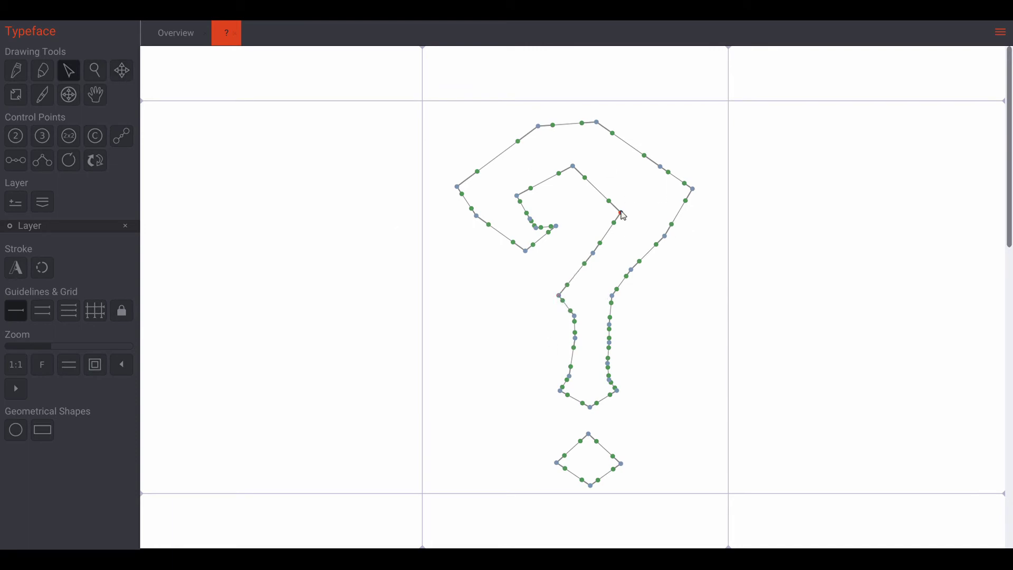
{"action": "left_click_drag", "start_coordinate": [620, 213], "coordinate": [631, 208]}
{"action": "left_click", "coordinate": [124, 71]}
{"action": "left_click", "coordinate": [72, 74]}
{"action": "left_click_drag", "start_coordinate": [559, 296], "coordinate": [554, 294]}
Adjust the points along the hook's lower right edge down to the stem so the neck bends more sharply
{"action": "left_click_drag", "start_coordinate": [611, 295], "coordinate": [608, 325]}
{"action": "left_click", "coordinate": [123, 71]}
{"action": "left_click", "coordinate": [69, 67]}
{"action": "left_click_drag", "start_coordinate": [606, 298], "coordinate": [608, 301]}
{"action": "left_click_drag", "start_coordinate": [631, 270], "coordinate": [633, 271]}
{"action": "left_click_drag", "start_coordinate": [664, 237], "coordinate": [665, 237]}
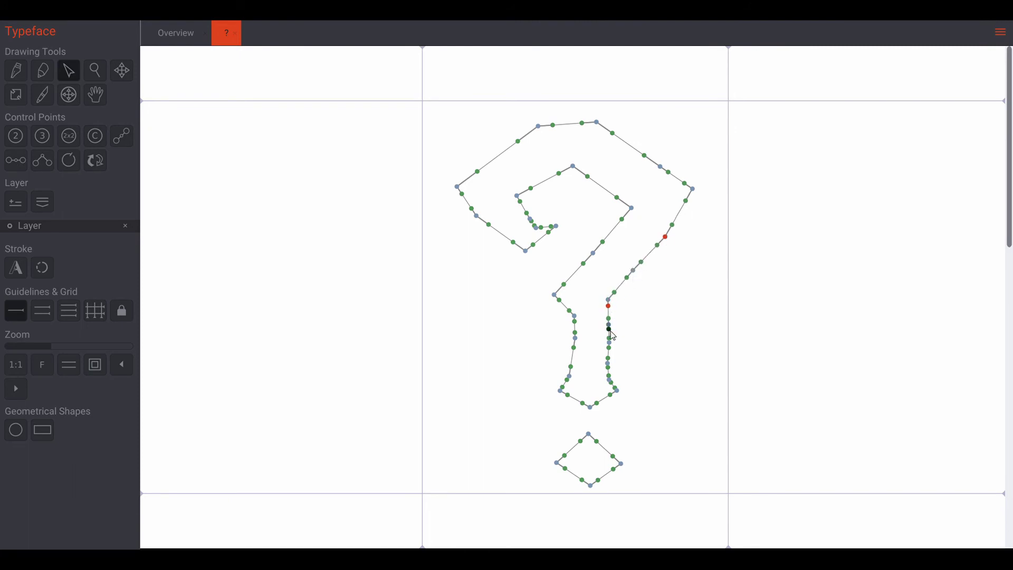
{"action": "left_click_drag", "start_coordinate": [608, 326], "coordinate": [607, 298]}
{"action": "left_click", "coordinate": [120, 67]}
Move the middle points of the stem's right side inward to give it a waist
{"action": "left_click", "coordinate": [69, 70]}
{"action": "left_click", "coordinate": [606, 324]}
{"action": "left_click", "coordinate": [610, 343]}
{"action": "left_click_drag", "start_coordinate": [609, 343], "coordinate": [603, 343]}
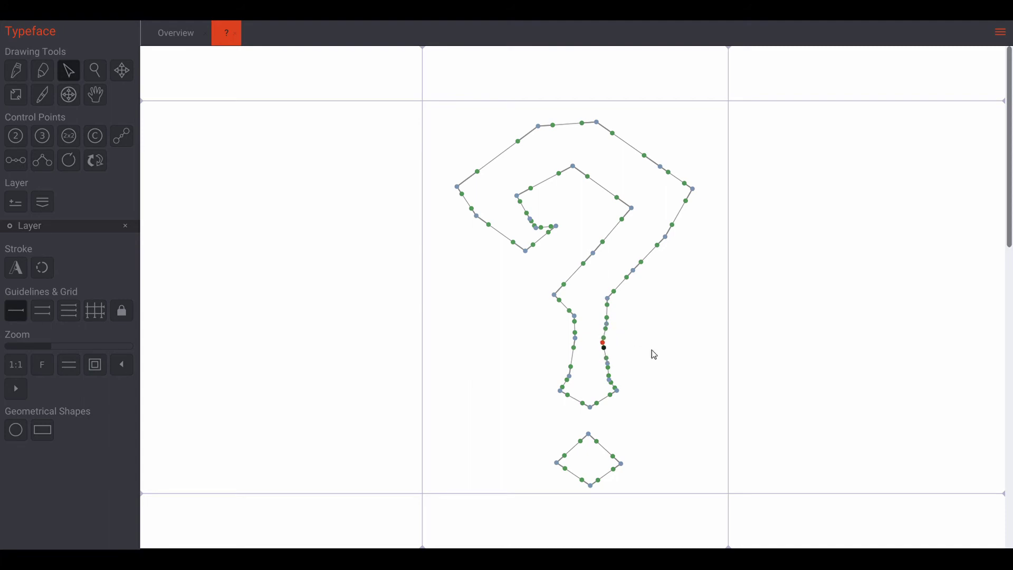
{"action": "left_click", "coordinate": [121, 73]}
Move the diamond dot's left and right corners slightly inward and up, and check the filled glyph
{"action": "left_click", "coordinate": [67, 67]}
{"action": "left_click_drag", "start_coordinate": [621, 464], "coordinate": [619, 460]}
{"action": "left_click_drag", "start_coordinate": [555, 463], "coordinate": [559, 461]}
{"action": "left_click", "coordinate": [121, 70]}
{"action": "left_click", "coordinate": [69, 70]}
{"action": "left_click", "coordinate": [120, 70]}
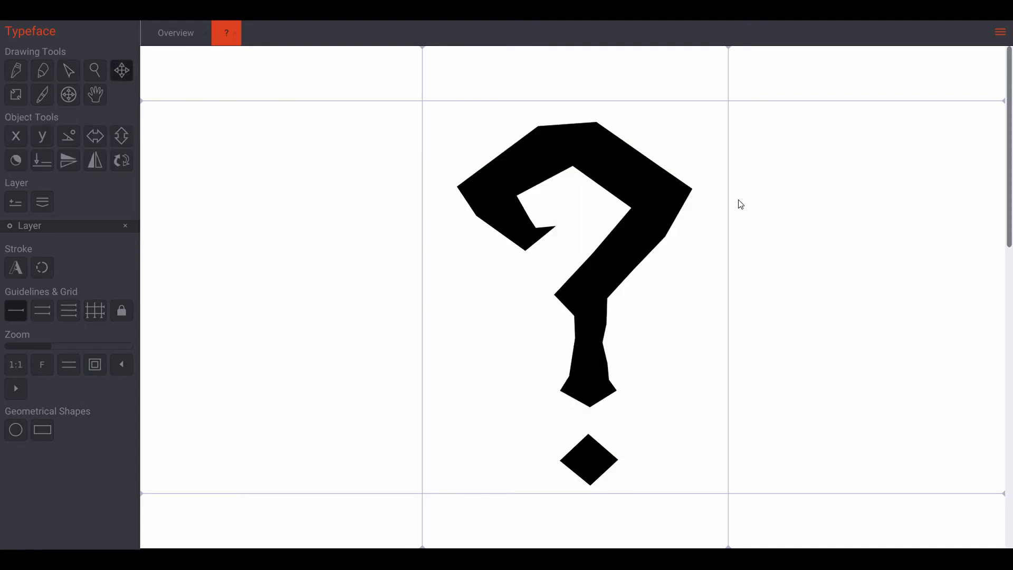
Refine the upper and middle points of the stem's right side into a smoother taper
{"action": "left_click", "coordinate": [69, 70]}
{"action": "left_click_drag", "start_coordinate": [607, 325], "coordinate": [604, 301]}
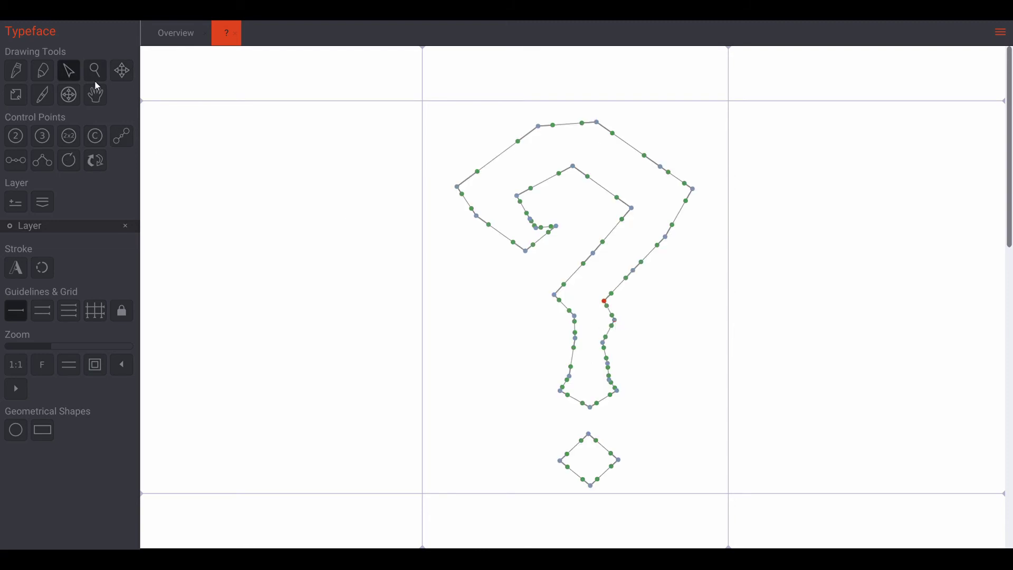
{"action": "left_click", "coordinate": [122, 71]}
{"action": "left_click", "coordinate": [69, 71]}
{"action": "left_click", "coordinate": [122, 71]}
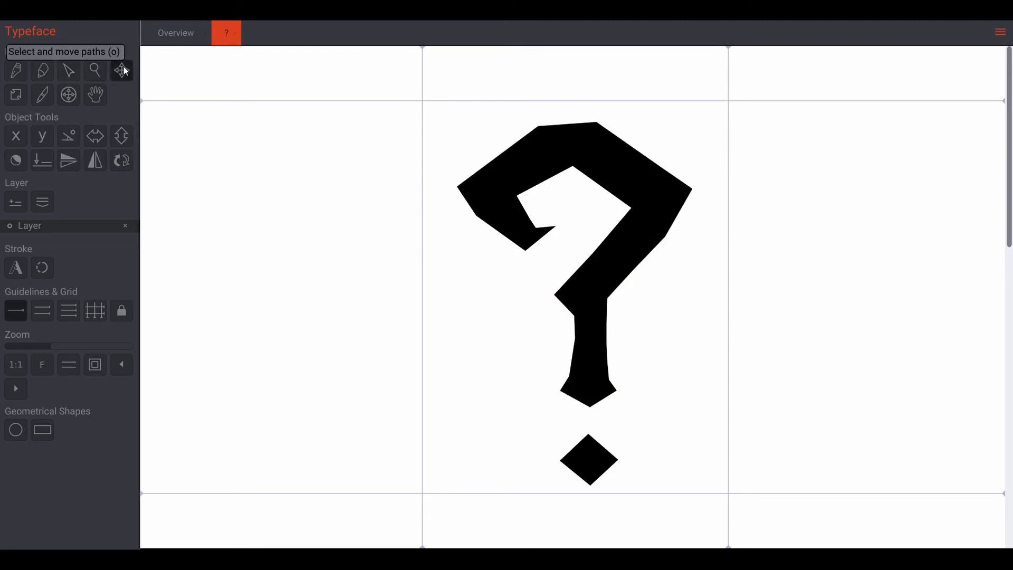
{"action": "key", "text": "v"}
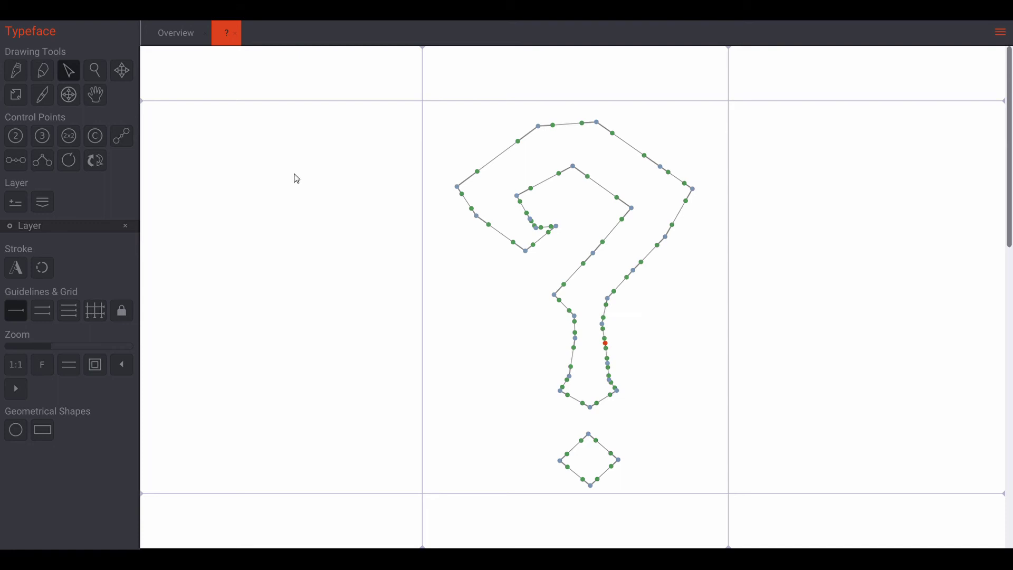
Check the question mark as a filled shape and save the font
{"action": "left_click", "coordinate": [126, 78]}
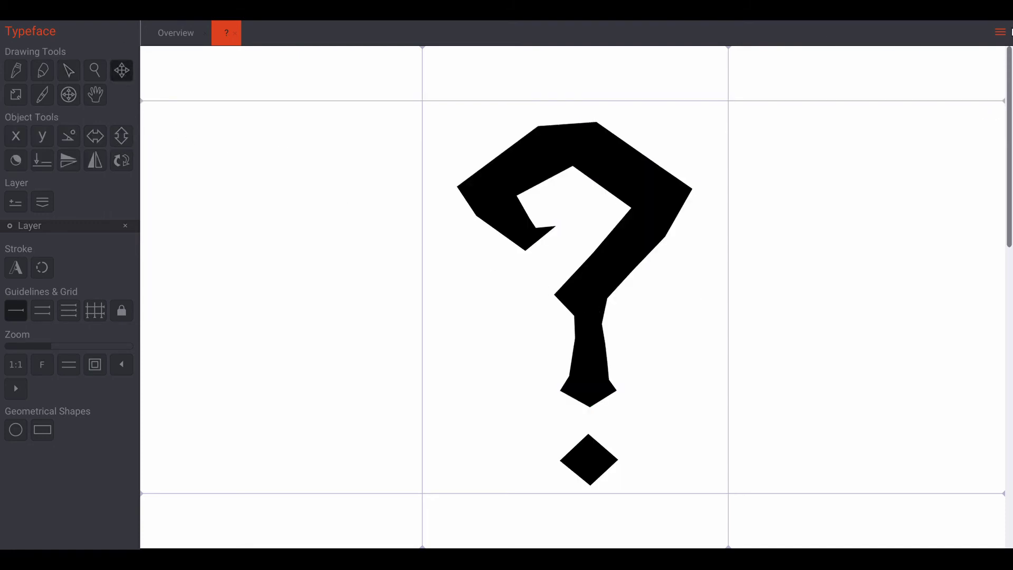
{"action": "left_click", "coordinate": [1002, 33]}
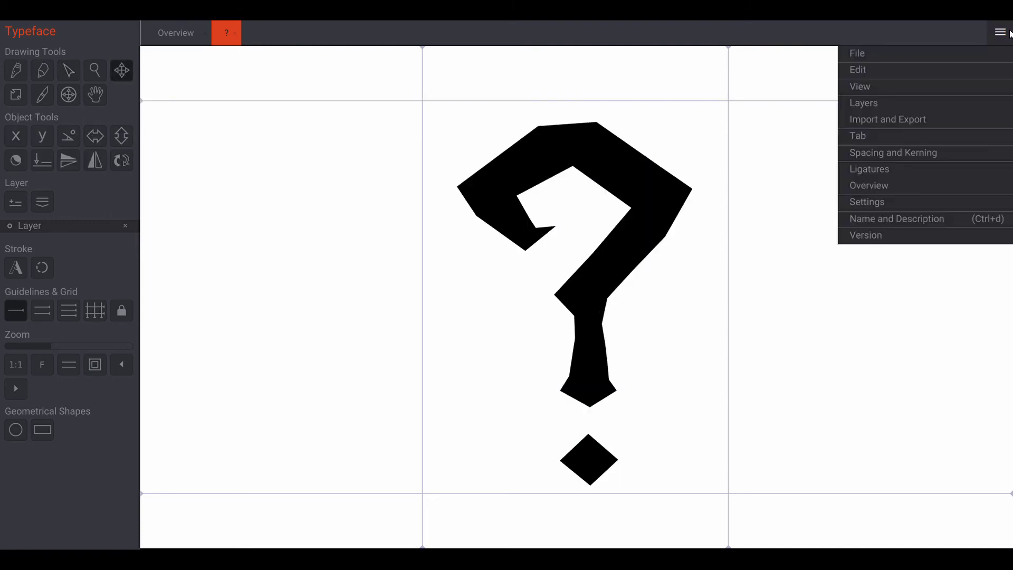
{"action": "left_click", "coordinate": [888, 55]}
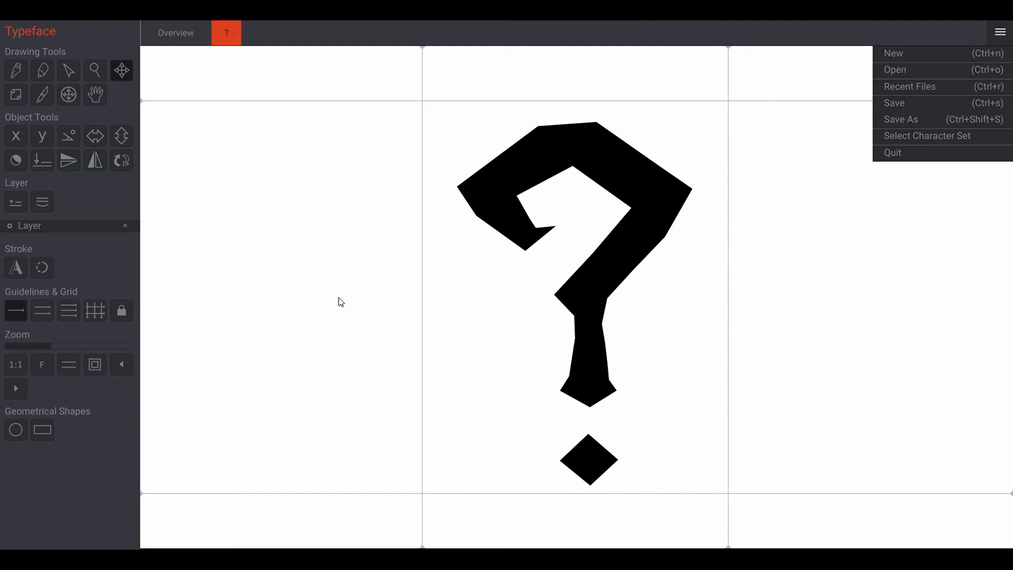
{"action": "left_click", "coordinate": [413, 306]}
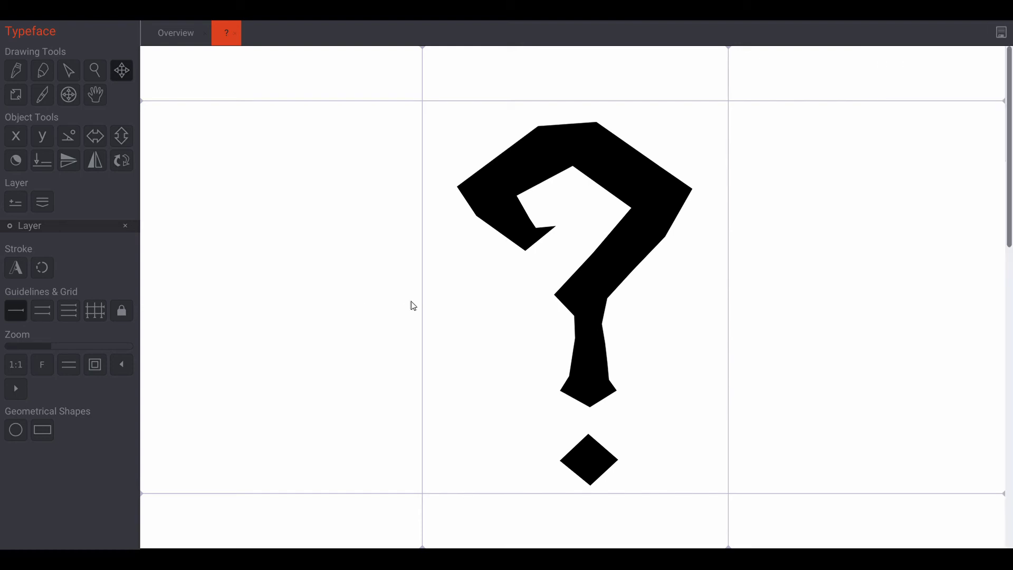
Open the font export settings and set the export file name to MY First Font
{"action": "left_click", "coordinate": [1007, 36]}
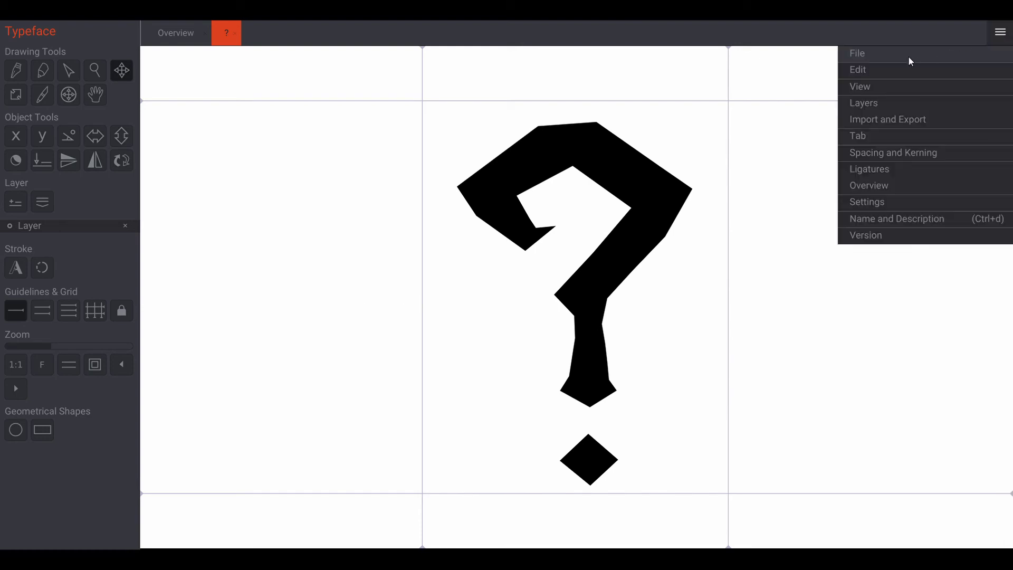
{"action": "left_click", "coordinate": [924, 120]}
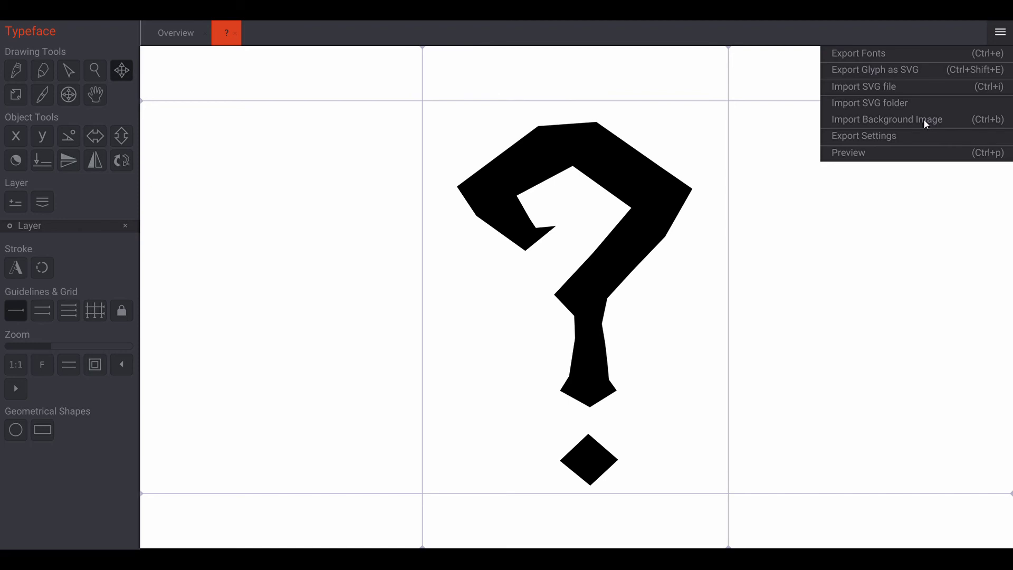
{"action": "left_click", "coordinate": [920, 58]}
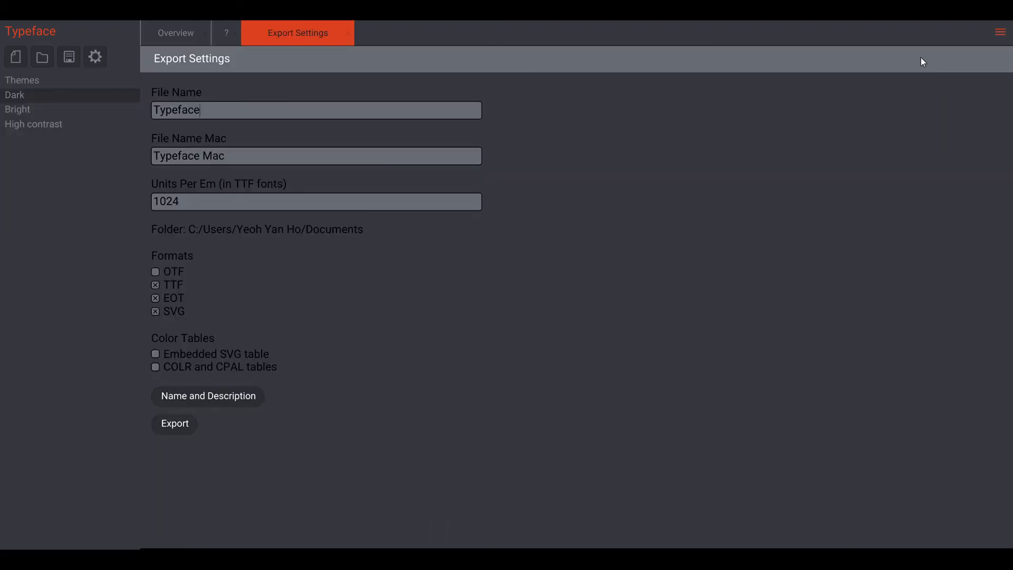
{"action": "key", "text": "BackSpace"}
{"action": "key", "text": "BackSpace"}
{"action": "key", "text": "BackSpace"}
{"action": "key", "text": "BackSpace"}
{"action": "key", "text": "BackSpace"}
{"action": "key", "text": "BackSpace"}
{"action": "key", "text": "BackSpace"}
{"action": "key", "text": "BackSpace"}
{"action": "type", "text": "MY First Font"}
Set the Mac file name to My First Font Mac and leave TTF as the only export format
{"action": "left_click", "coordinate": [205, 155]}
{"action": "key", "text": "BackSpace"}
{"action": "key", "text": "BackSpace"}
{"action": "key", "text": "BackSpace"}
{"action": "key", "text": "BackSpace"}
{"action": "key", "text": "BackSpace"}
{"action": "key", "text": "BackSpace"}
{"action": "key", "text": "BackSpace"}
{"action": "key", "text": "BackSpace"}
{"action": "key", "text": "BackSpace"}
{"action": "type", "text": "My Frist Font"}
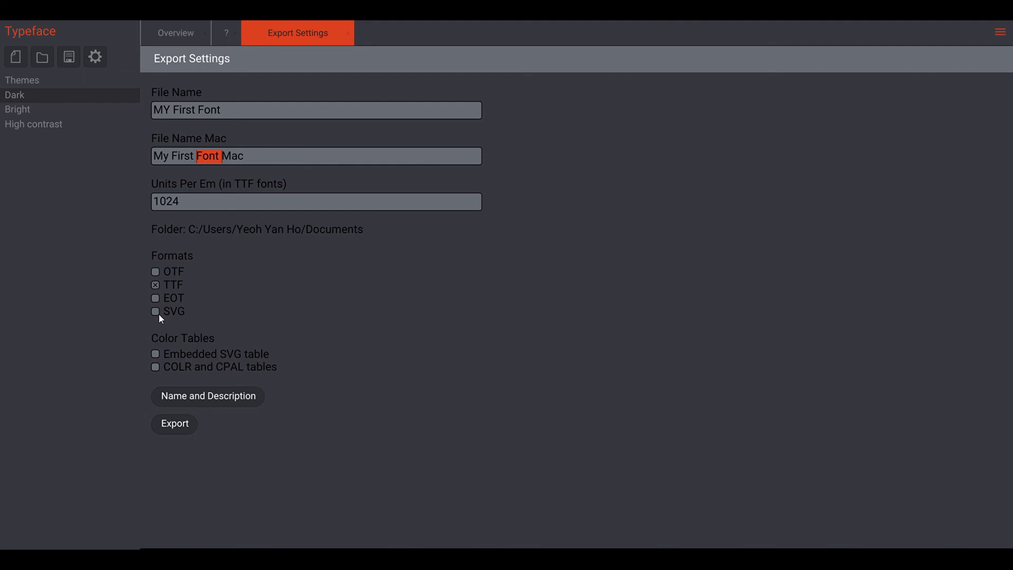
In the font's name and description, set the PostScript name to My First Font and copy it into the Name value
{"action": "left_click", "coordinate": [205, 395]}
{"action": "type", "text": "My Firts"}
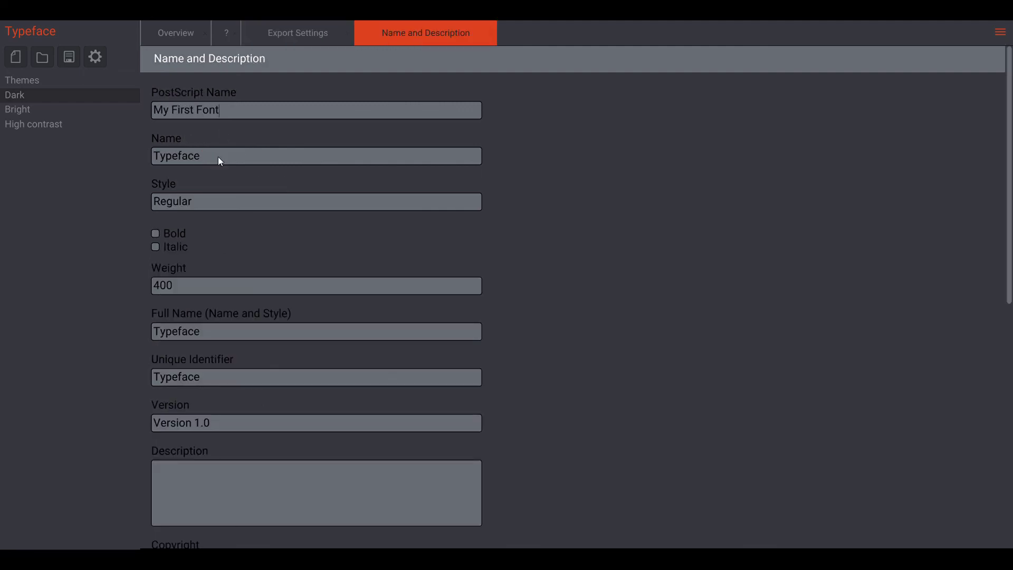
{"action": "key", "text": "shift+Left"}
{"action": "key", "text": "shift+Left"}
{"action": "key", "text": "shift+Left"}
{"action": "key", "text": "shift+Left"}
{"action": "key", "text": "shift+Left"}
{"action": "key", "text": "shift+Left"}
{"action": "key", "text": "shift+Left"}
{"action": "key", "text": "shift+Left"}
{"action": "key", "text": "shift+Left"}
{"action": "key", "text": "shift+Left"}
{"action": "key", "text": "shift+Left"}
{"action": "key", "text": "shift+Left"}
{"action": "key", "text": "ctrl+c"}
{"action": "left_click_drag", "start_coordinate": [204, 154], "coordinate": [119, 153]}
{"action": "key", "text": "ctrl+v"}
Return to the export settings and export the font as TTF
{"action": "left_click", "coordinate": [288, 30]}
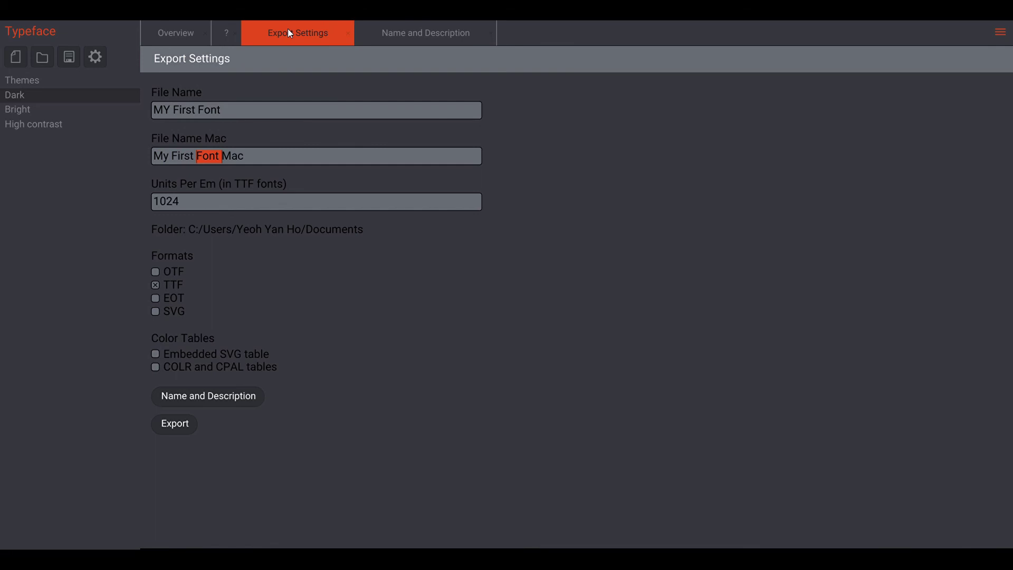
{"action": "left_click", "coordinate": [184, 424]}
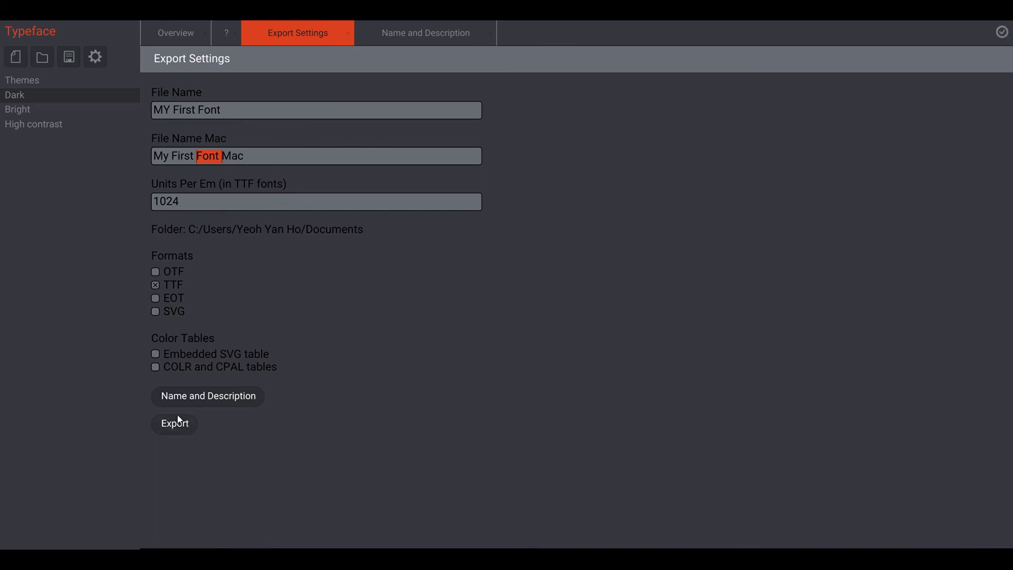